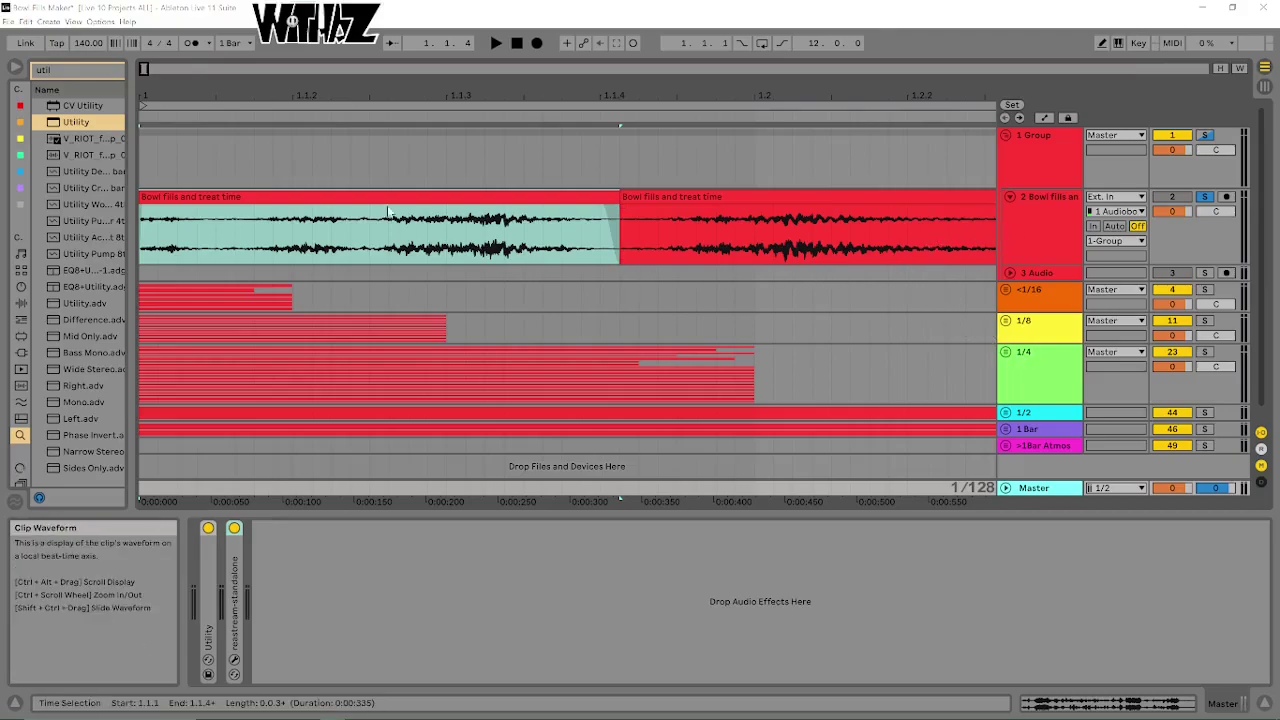
- Loop-play the time-selected first part of the 'Bowl fills and treat time' clip, split at 1.1.4
{"action": "left_click", "coordinate": [353, 192]}
{"action": "key", "text": "space"}
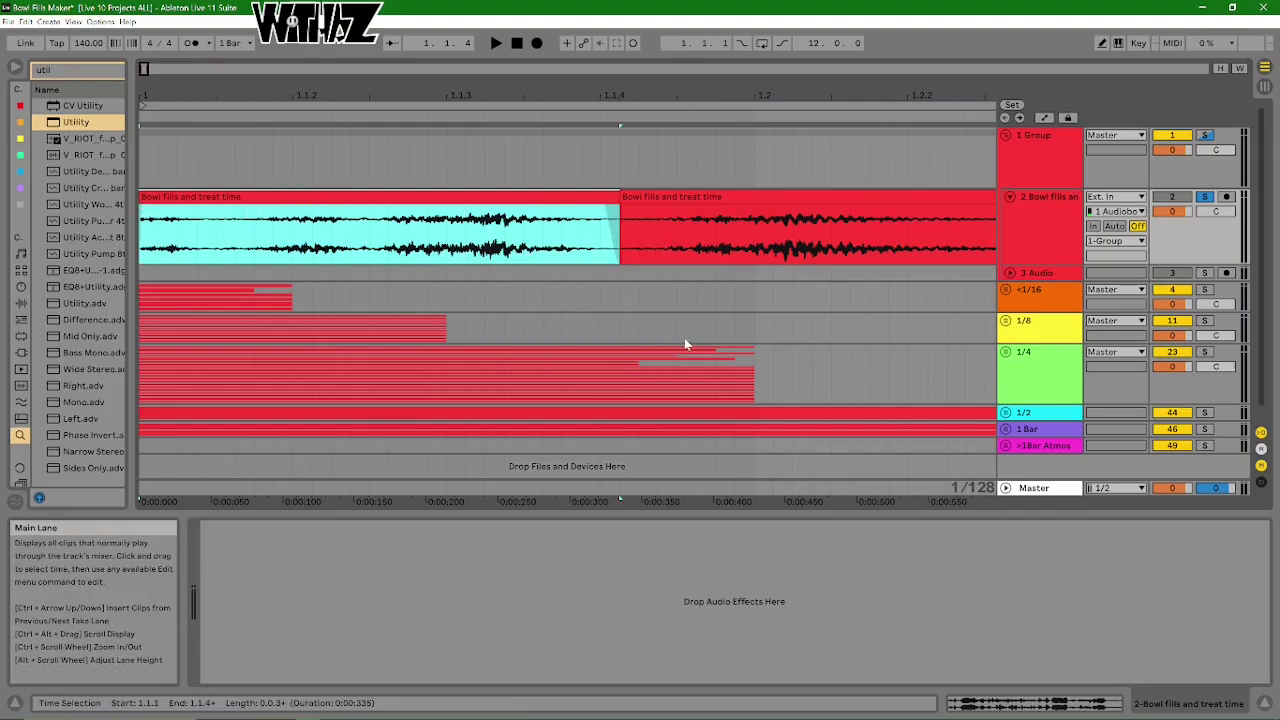
- Move the second Bowl fills clip later so it starts at 1.2.1, leaving a gap after the first part
{"action": "scroll", "coordinate": [437, 340], "scroll_direction": "down", "scroll_amount": 1}
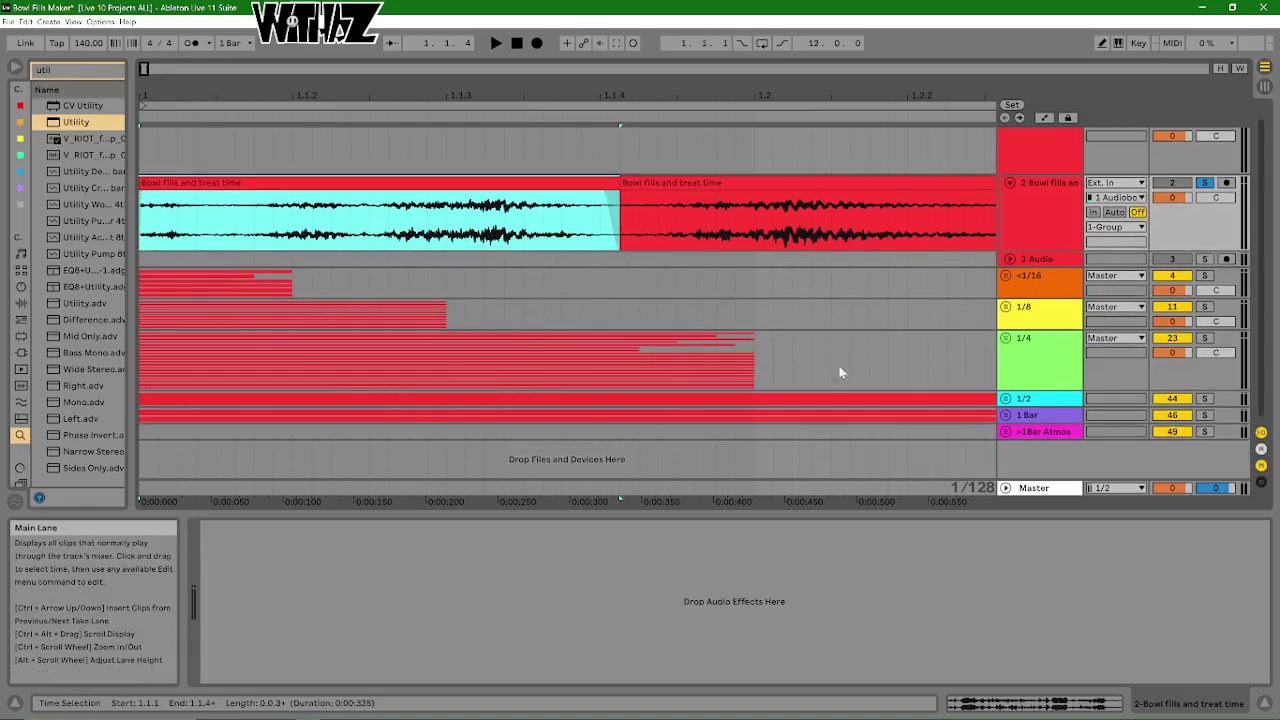
{"action": "left_click", "coordinate": [1054, 273]}
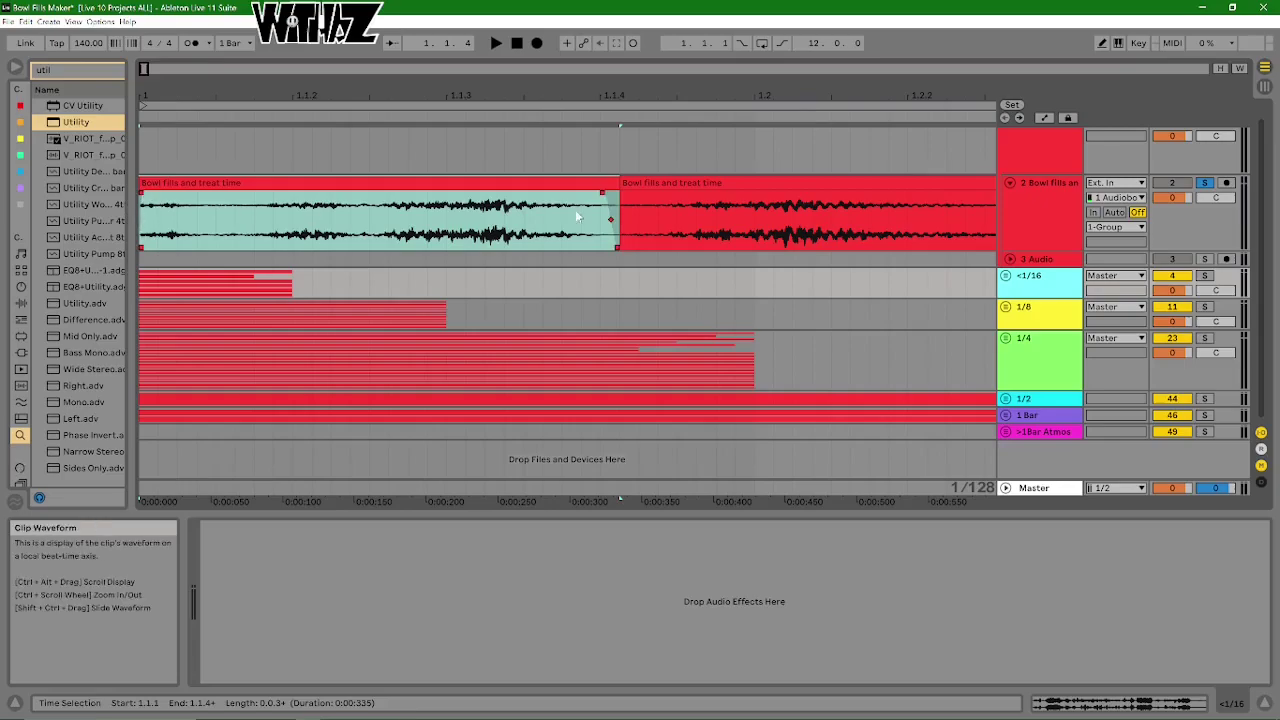
{"action": "left_click_drag", "start_coordinate": [663, 181], "coordinate": [834, 181]}
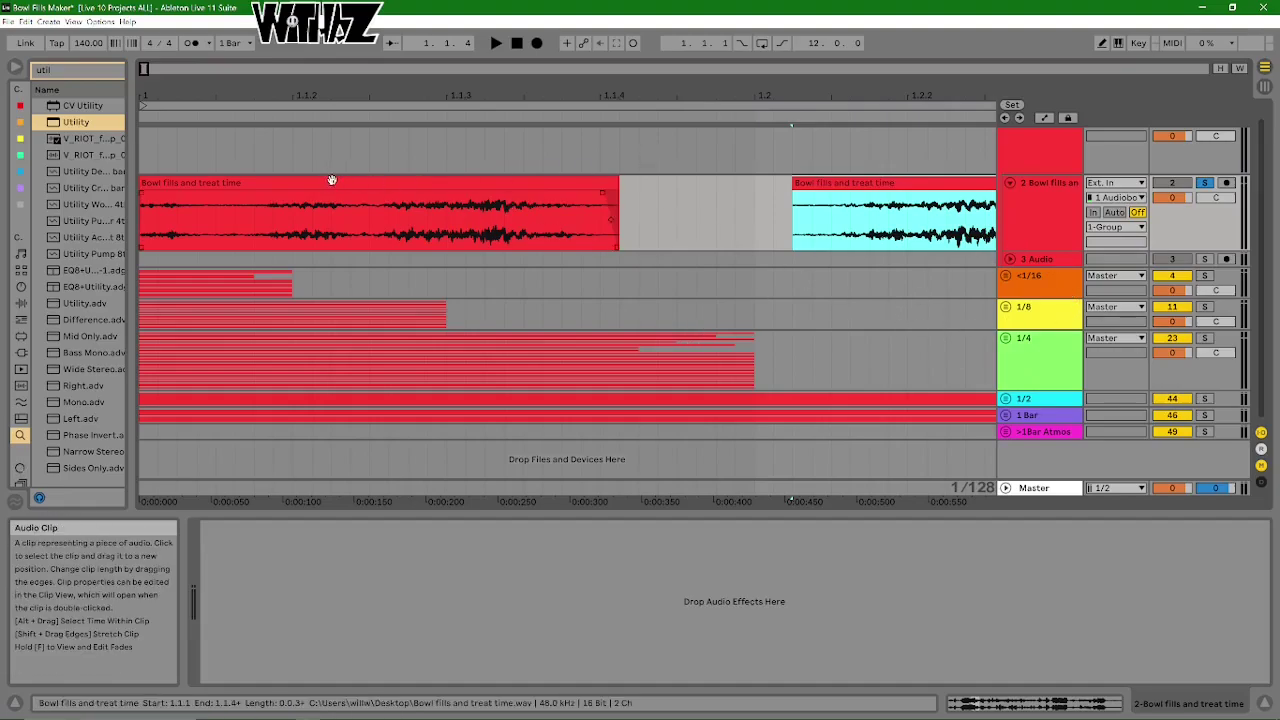
- Remove the first Bowl fills clip along with the track it was dragged onto, leaving only the 1.2.1 clip
{"action": "left_click_drag", "start_coordinate": [331, 182], "coordinate": [321, 261]}
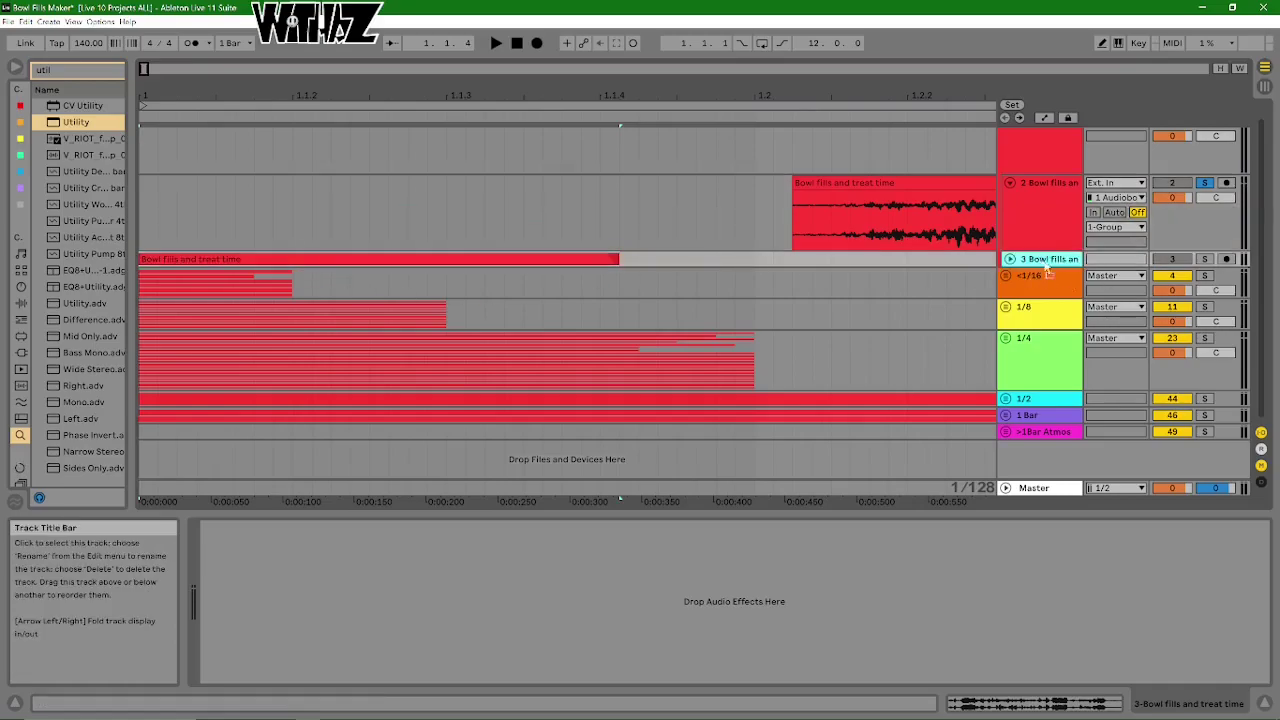
{"action": "left_click", "coordinate": [1041, 360]}
{"action": "key", "text": "ctrl+z"}
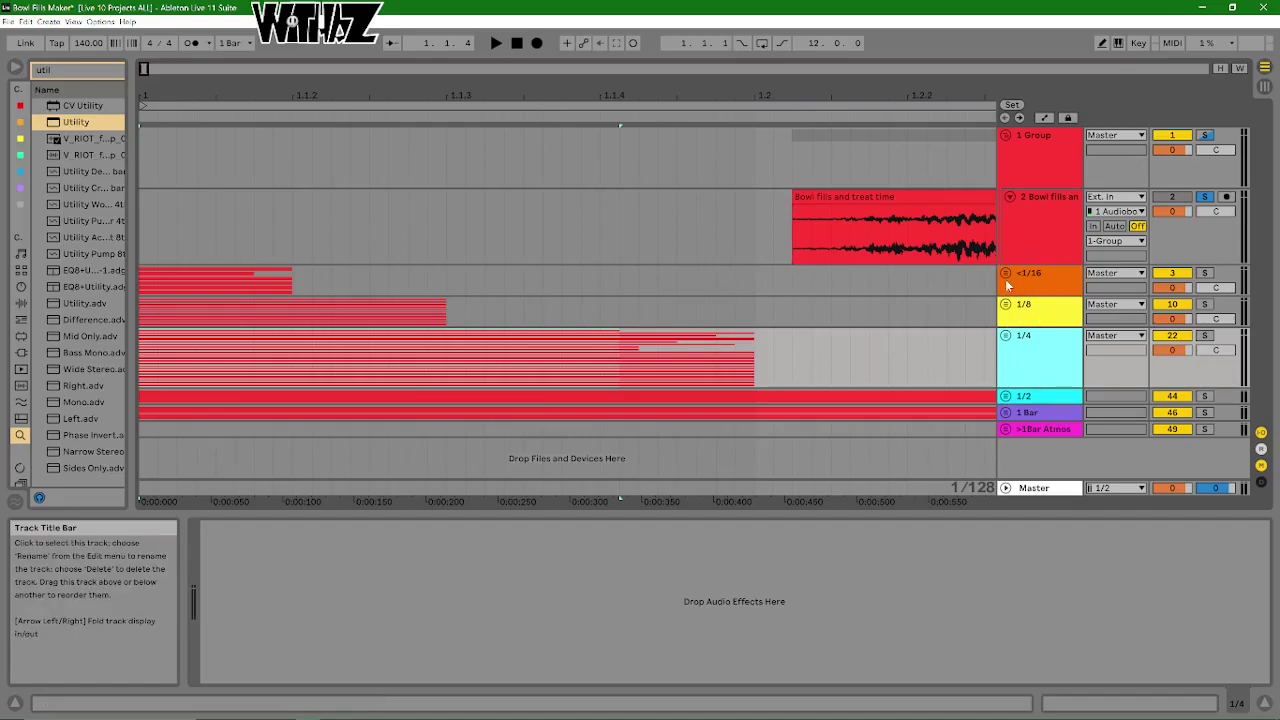
- Unfold the <1/16 group and consolidate the clips on tracks 4–9 into new samples with Ctrl+J
{"action": "left_click", "coordinate": [1024, 288]}
{"action": "left_click", "coordinate": [1006, 273]}
{"action": "scroll", "coordinate": [1037, 285], "scroll_direction": "down", "scroll_amount": 2}
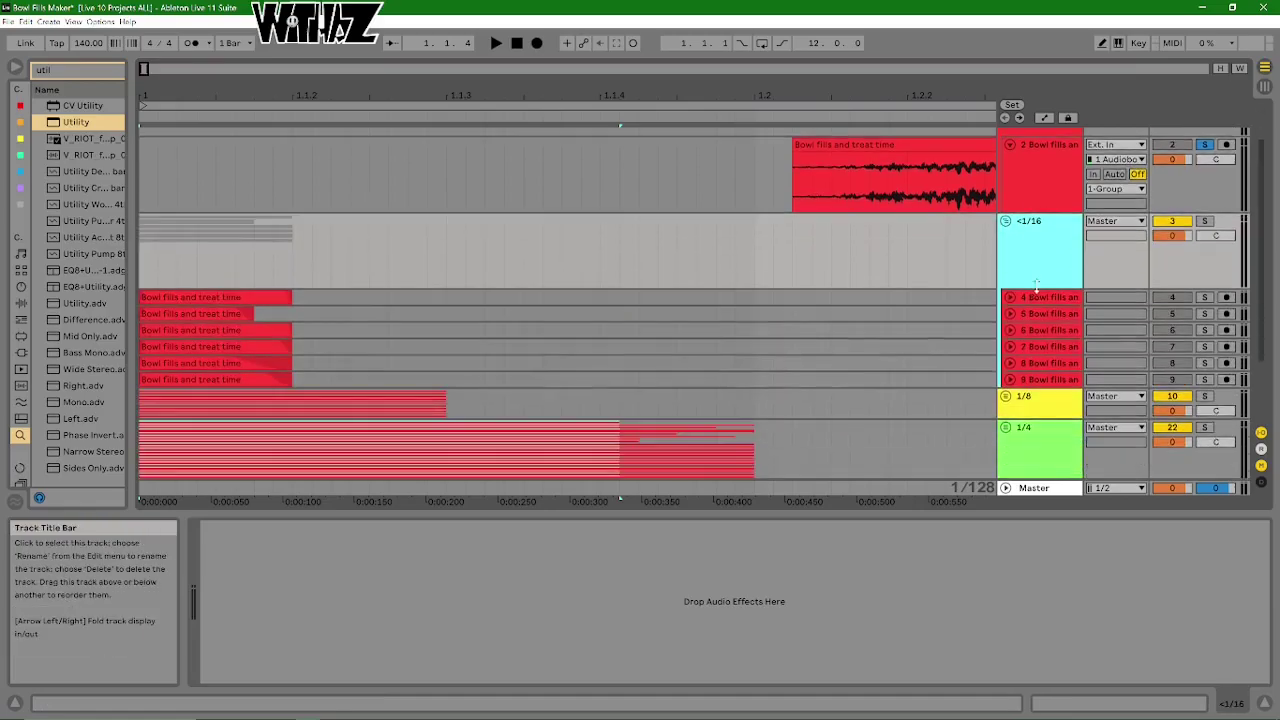
{"action": "scroll", "coordinate": [1032, 285], "scroll_direction": "down", "scroll_amount": 2}
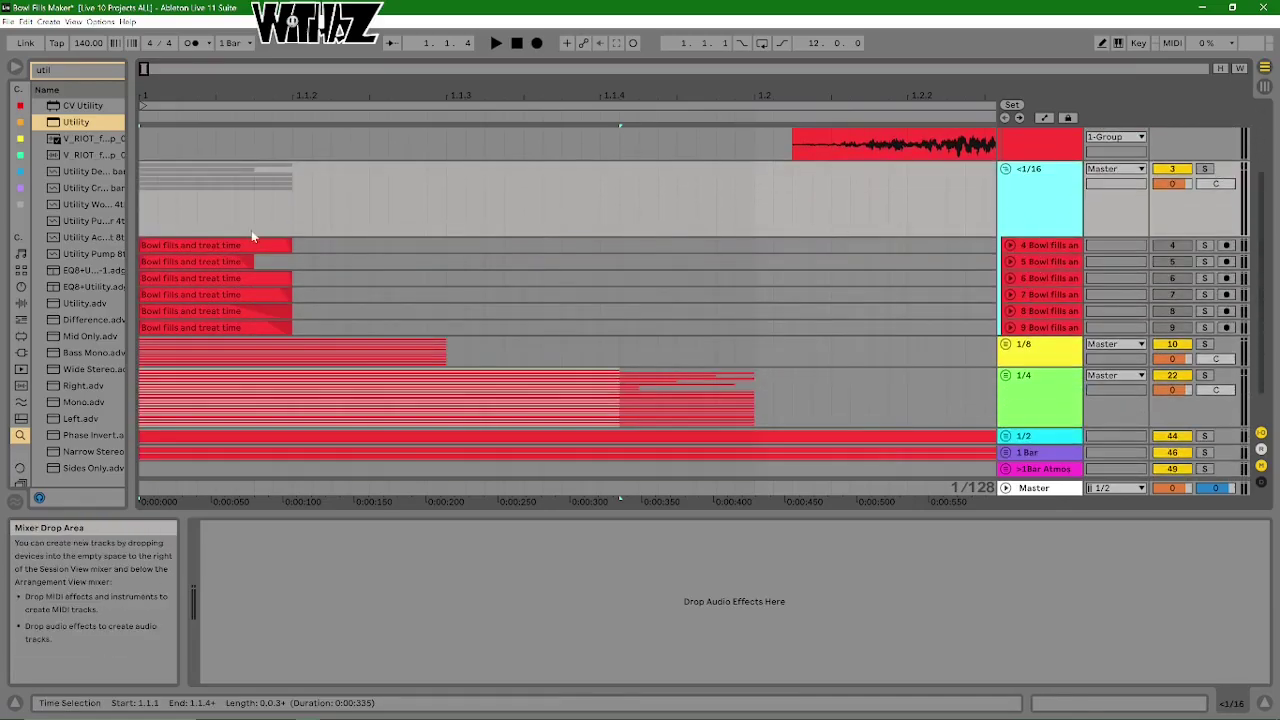
{"action": "left_click", "coordinate": [294, 246]}
{"action": "left_click", "coordinate": [234, 328]}
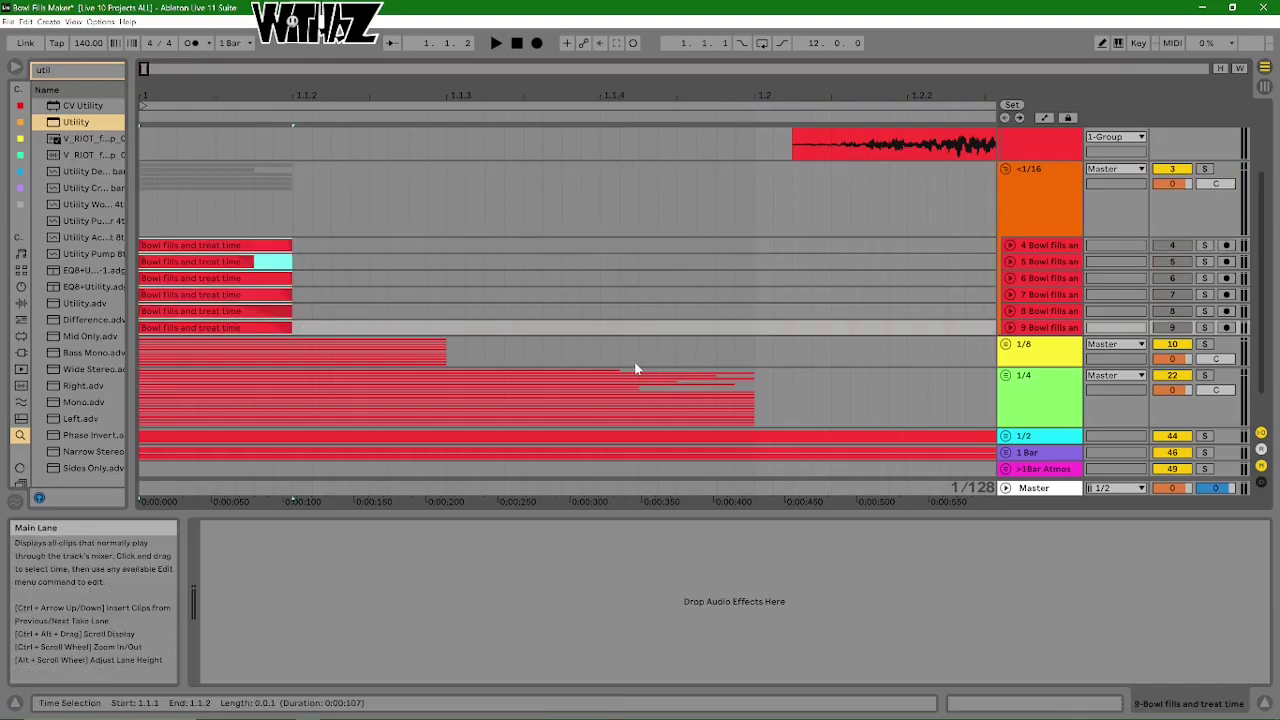
{"action": "key", "text": "ctrl+j"}
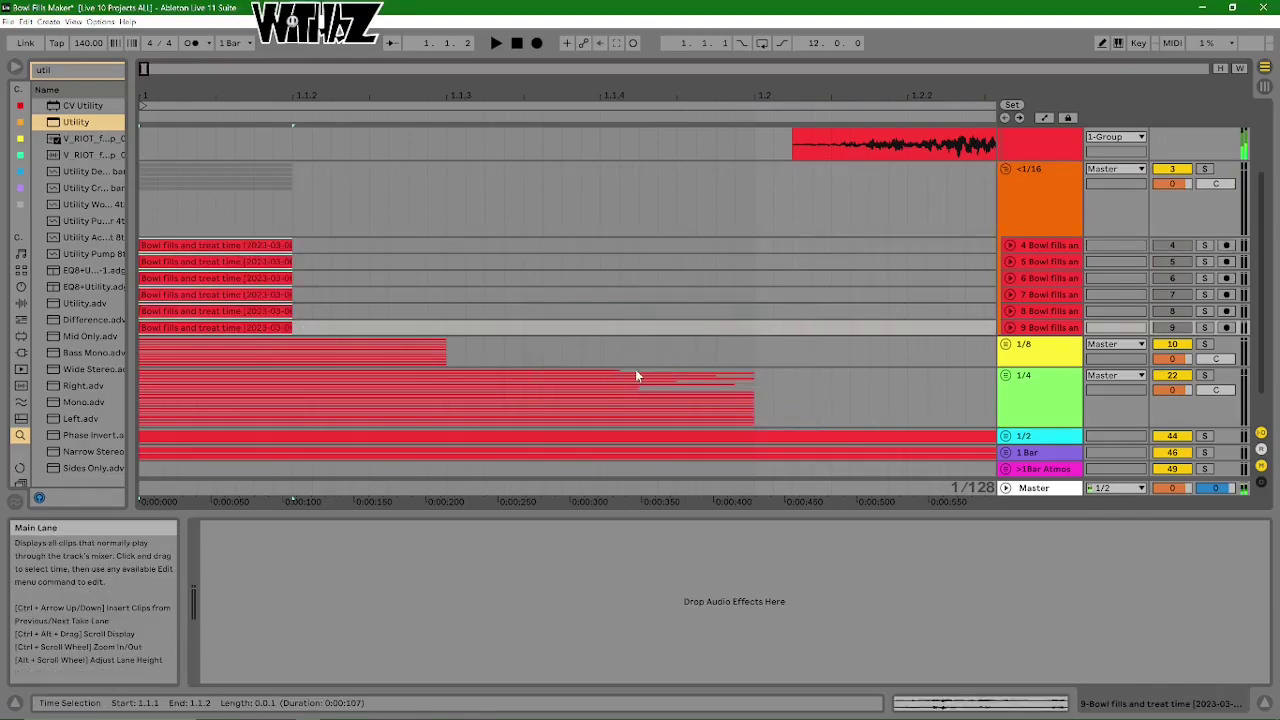
- Inspect the consolidated clips' properties, finding clip gain at -1.89 dB
{"action": "left_click", "coordinate": [228, 247]}
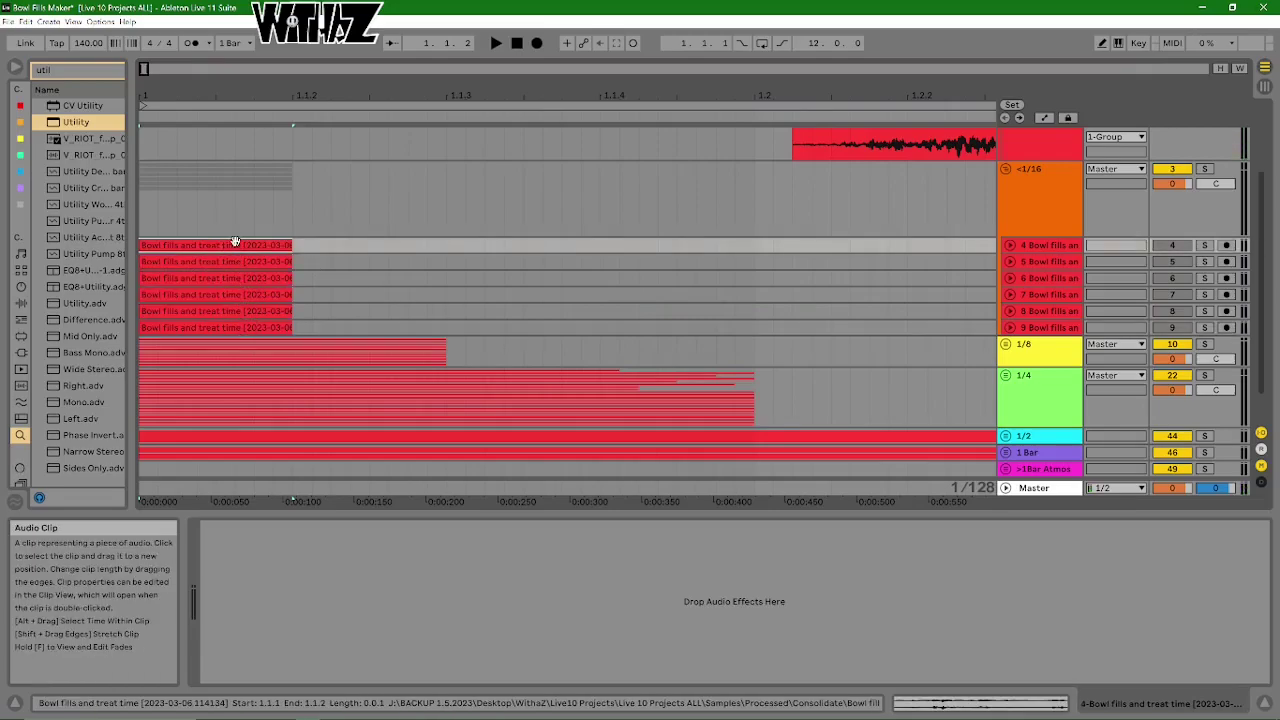
{"action": "double_click", "coordinate": [232, 247]}
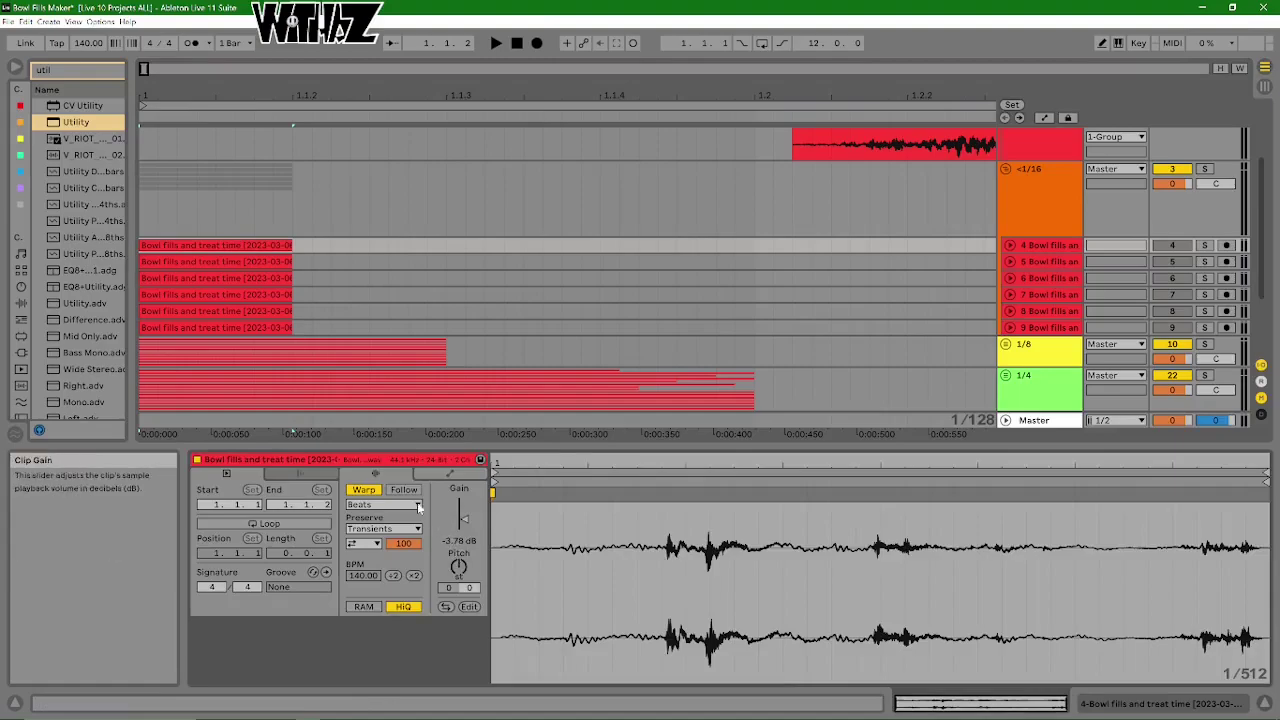
{"action": "left_click", "coordinate": [234, 281]}
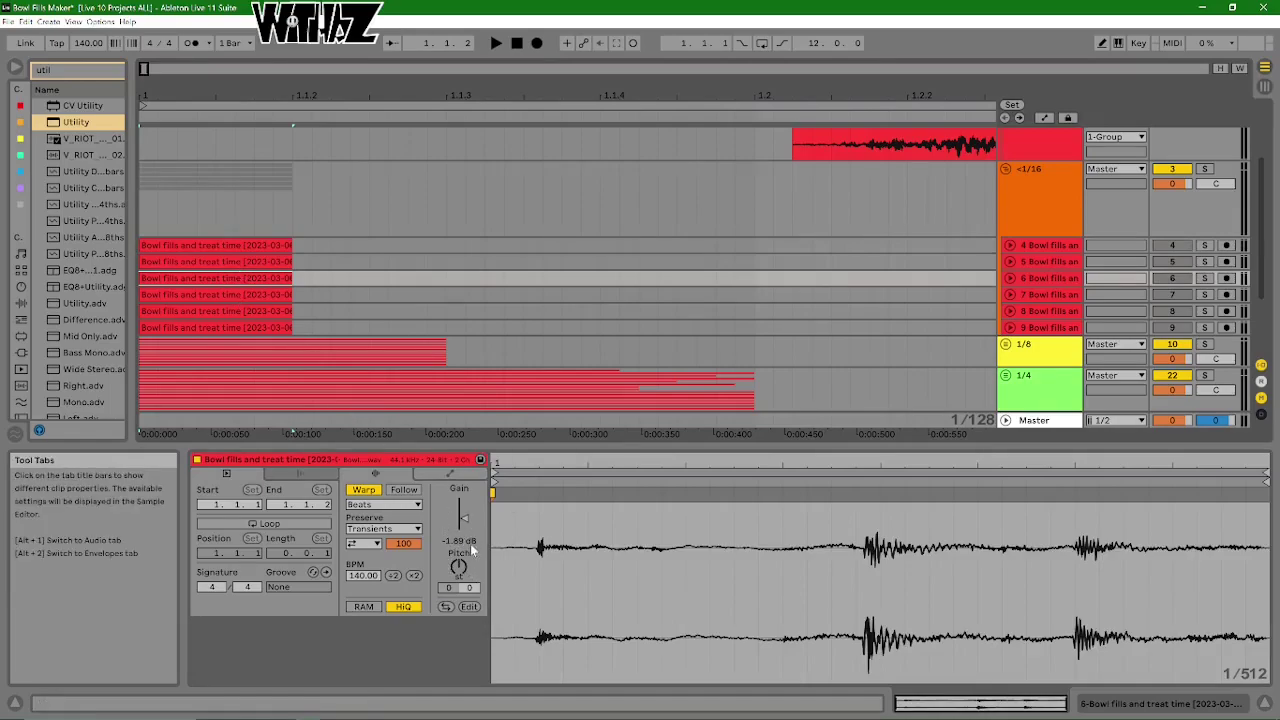
- Reset the clip gain of all six clips on tracks 4–9 to 0.00 dB and verify it
{"action": "left_click", "coordinate": [217, 248]}
{"action": "left_click", "coordinate": [245, 327], "text": "shift"}
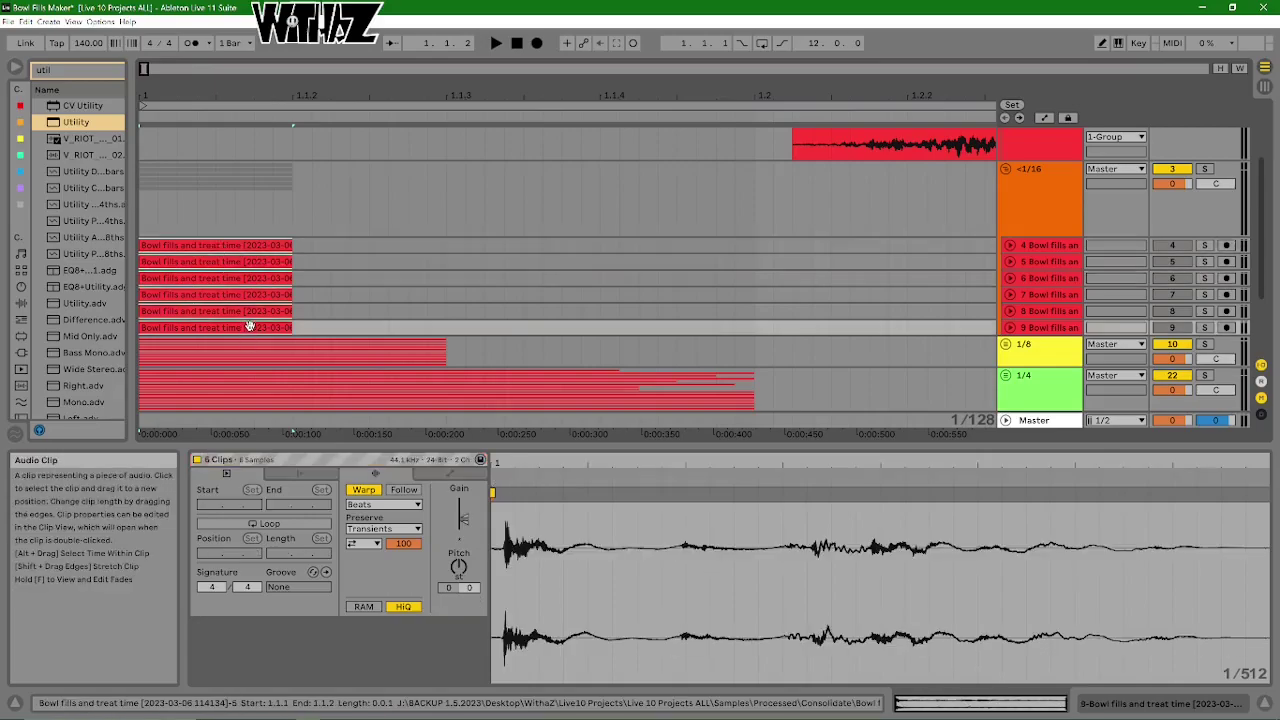
{"action": "left_click", "coordinate": [463, 518]}
{"action": "key", "text": "Delete"}
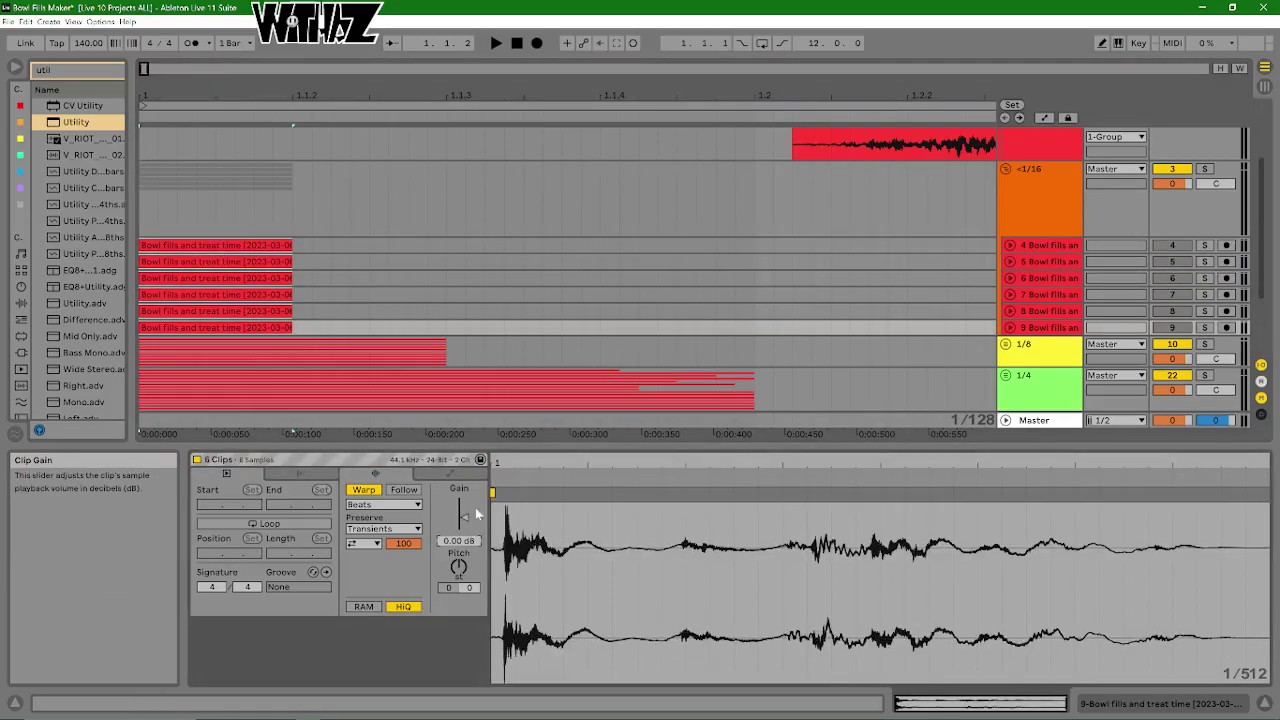
{"action": "left_click", "coordinate": [212, 249]}
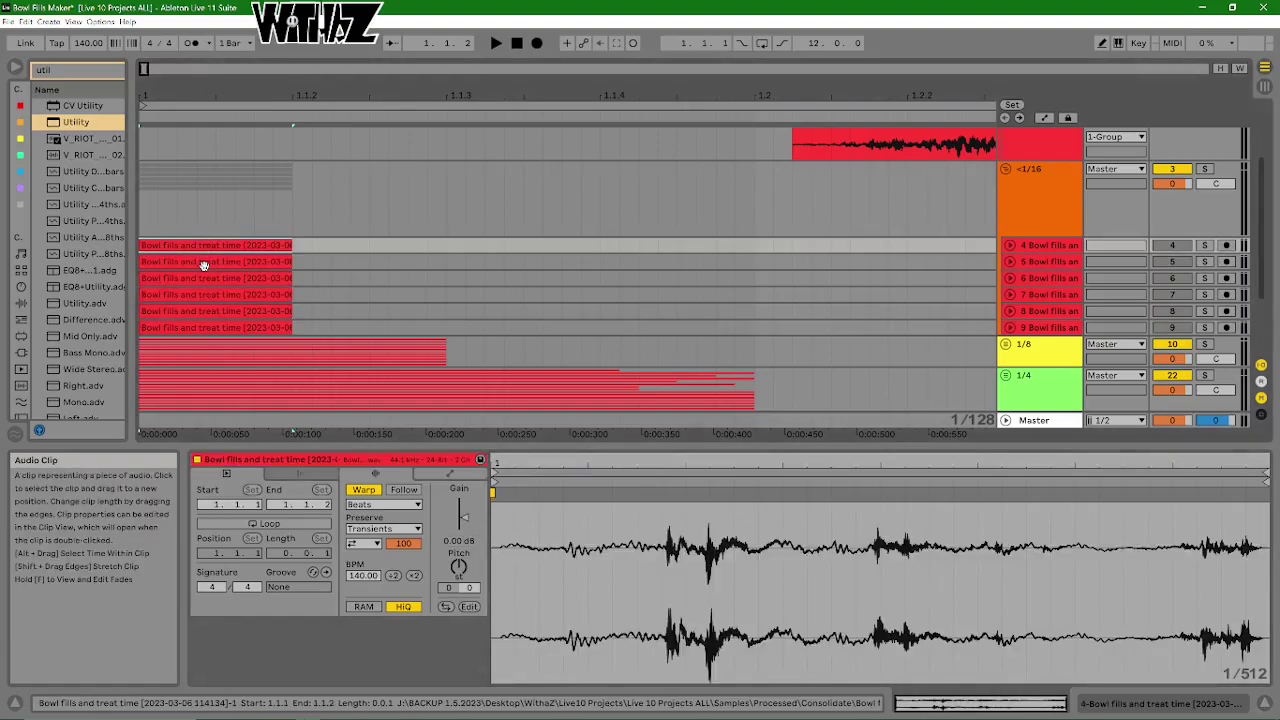
{"action": "left_click", "coordinate": [203, 263]}
{"action": "left_click", "coordinate": [199, 321]}
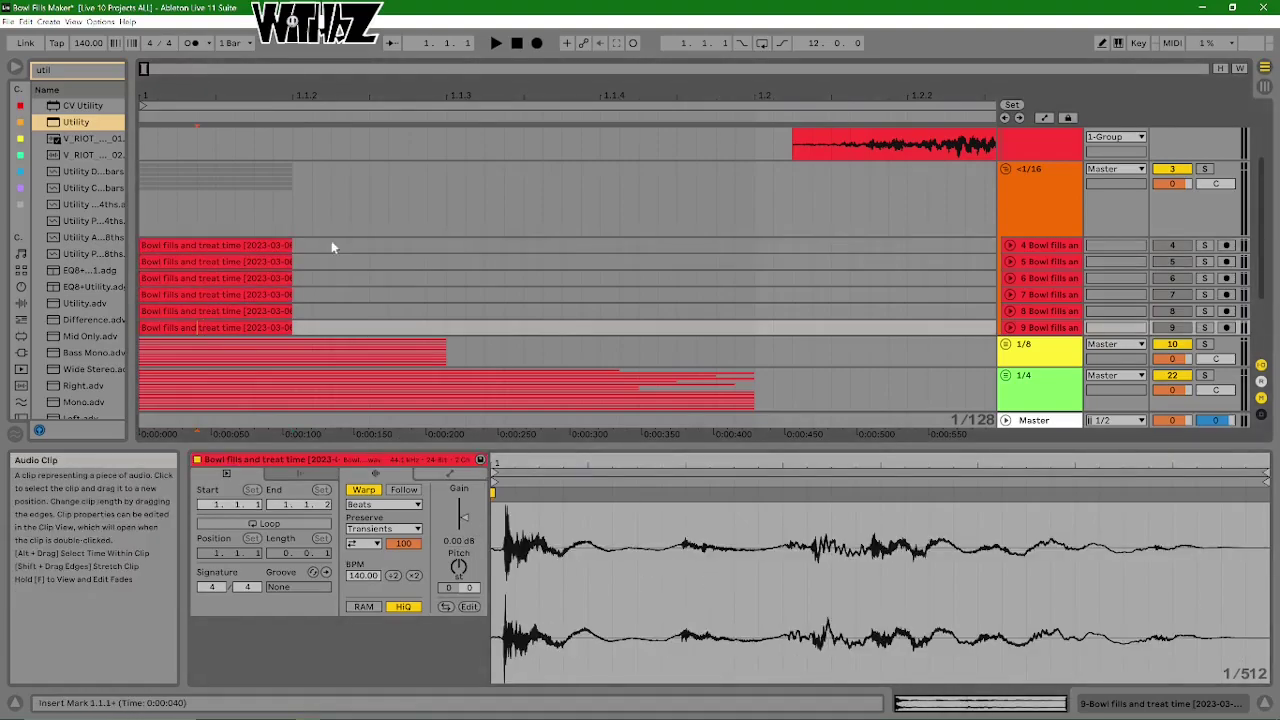
- Fold <1/16, unfold 1/8, and consolidate the eleven clips on tracks 11–21 into new samples
{"action": "left_click", "coordinate": [1005, 168]}
{"action": "left_click", "coordinate": [1005, 200]}
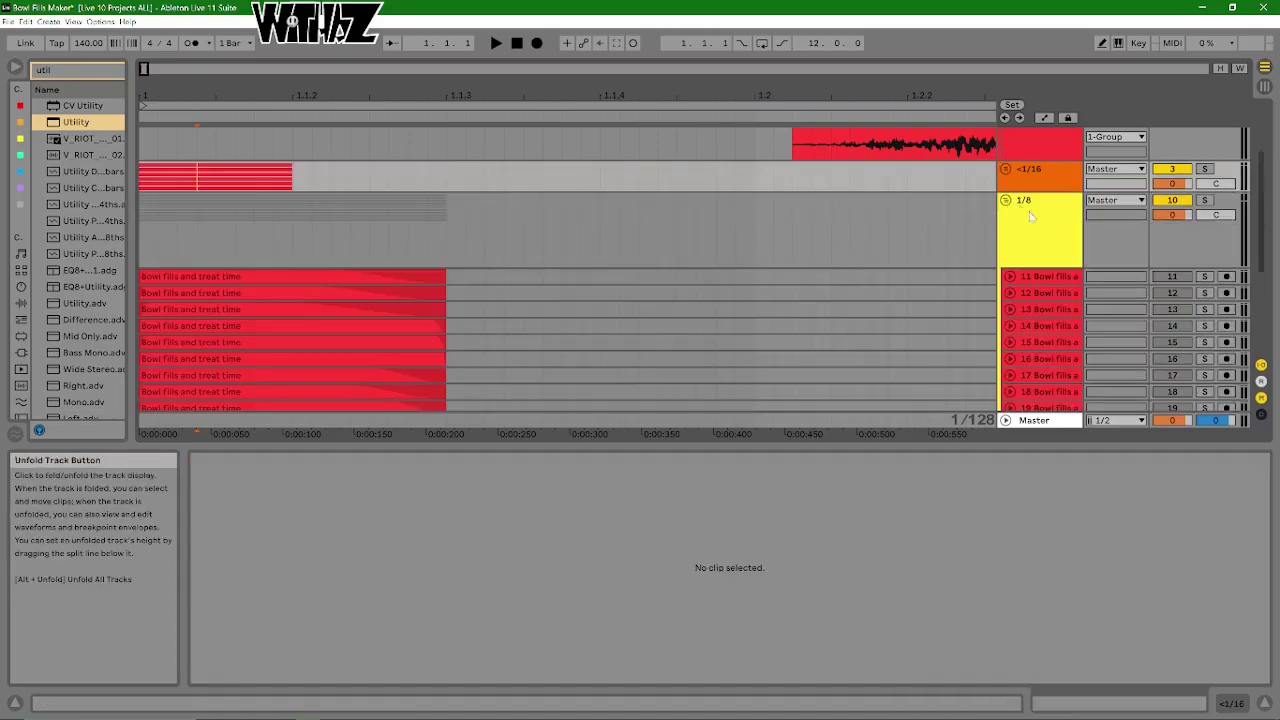
{"action": "scroll", "coordinate": [1037, 237], "scroll_direction": "down", "scroll_amount": 3}
{"action": "left_click", "coordinate": [1040, 208]}
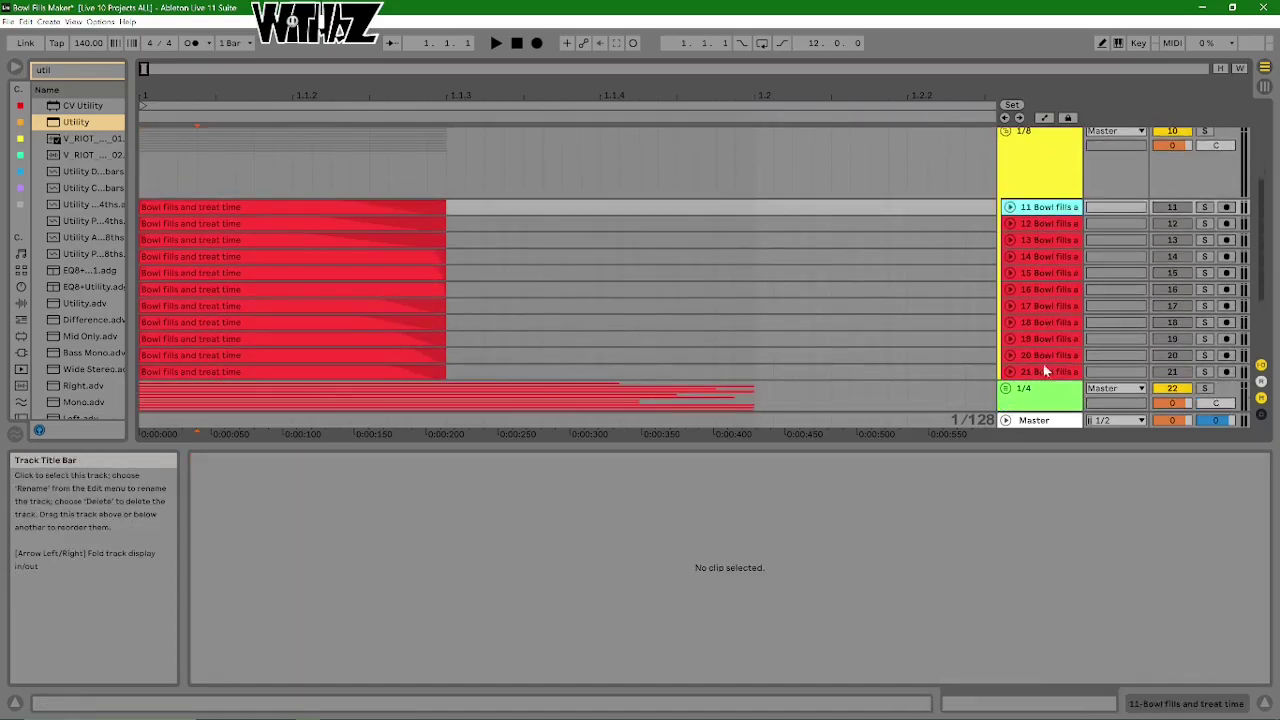
{"action": "left_click", "coordinate": [297, 207]}
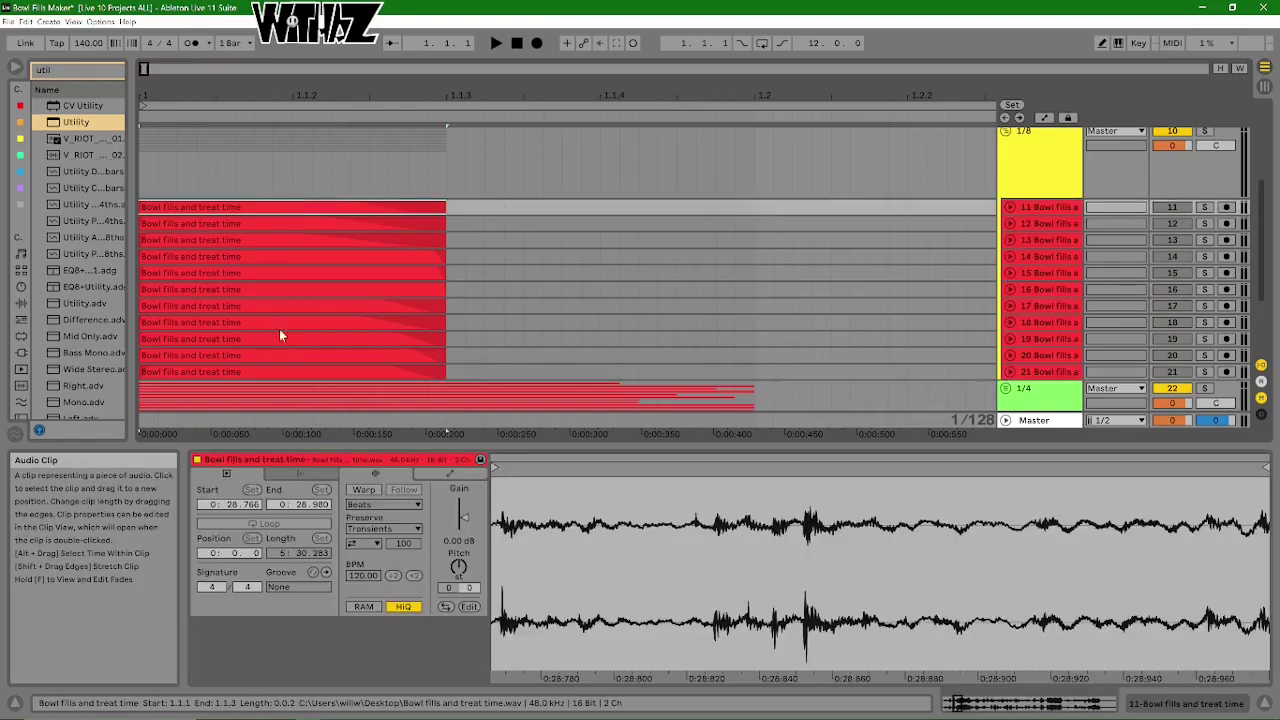
{"action": "left_click", "coordinate": [275, 372], "text": "shift"}
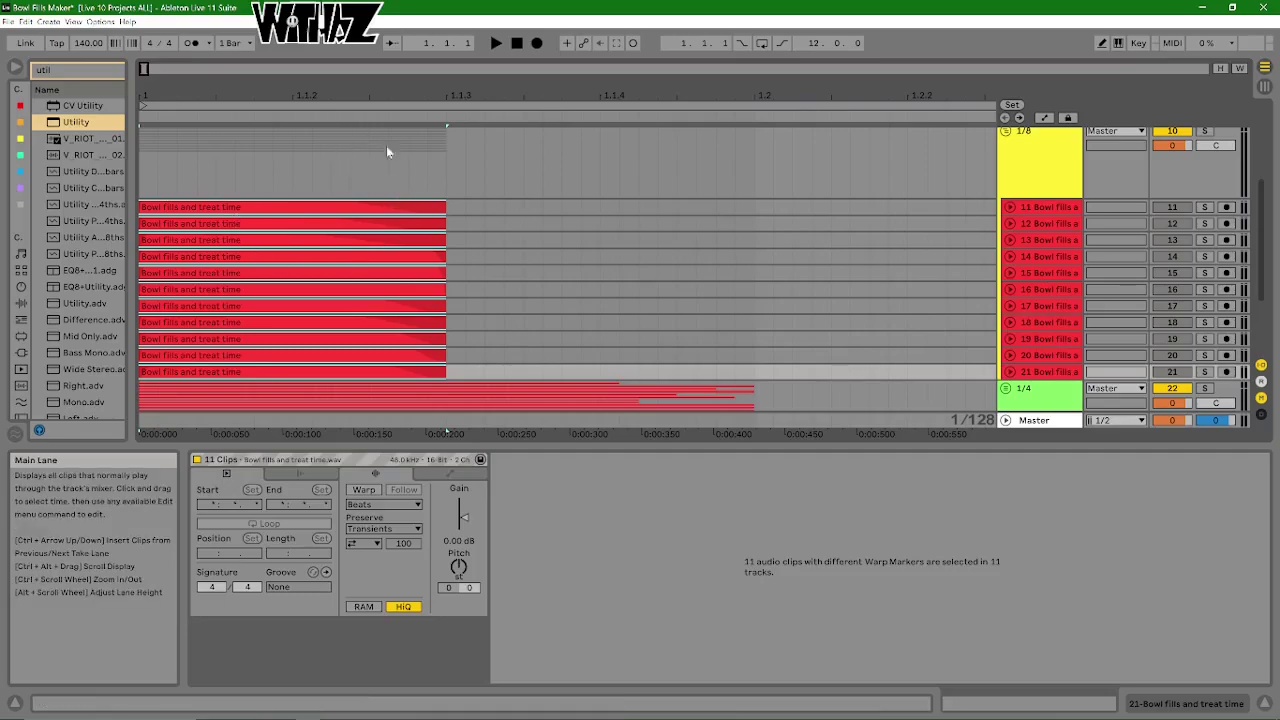
{"action": "left_click", "coordinate": [1011, 207]}
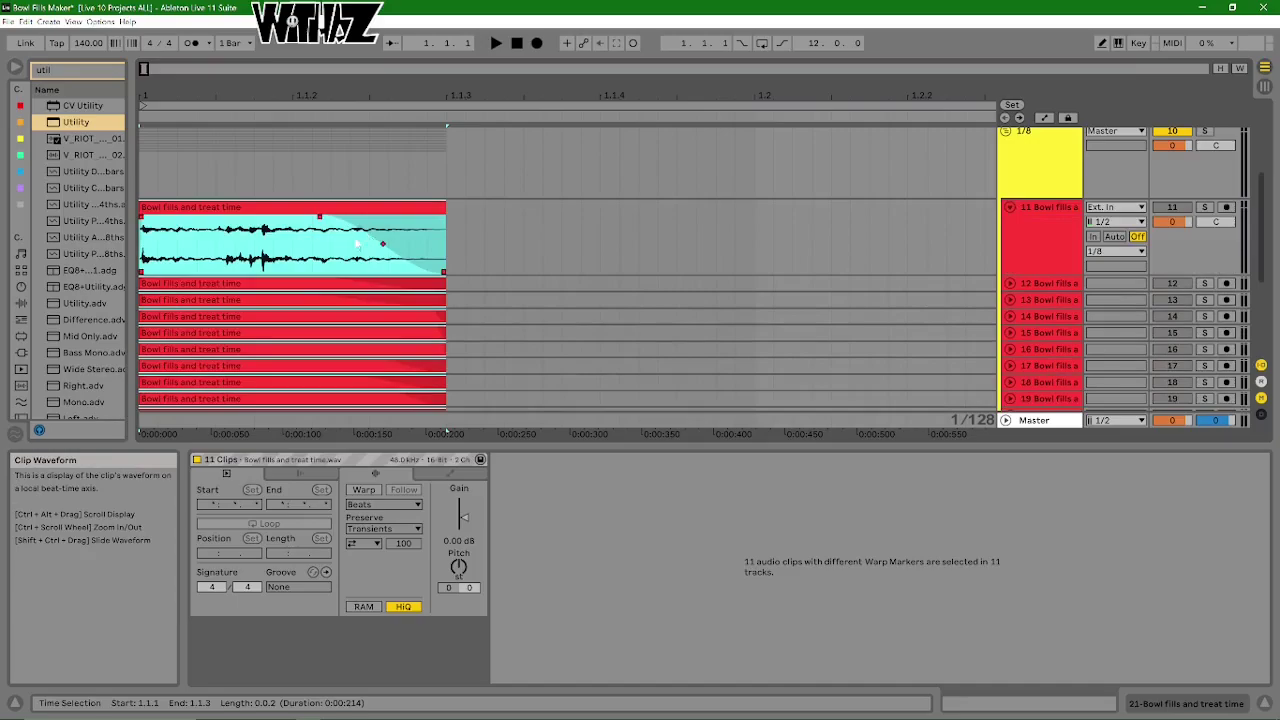
{"action": "left_click", "coordinate": [1011, 207]}
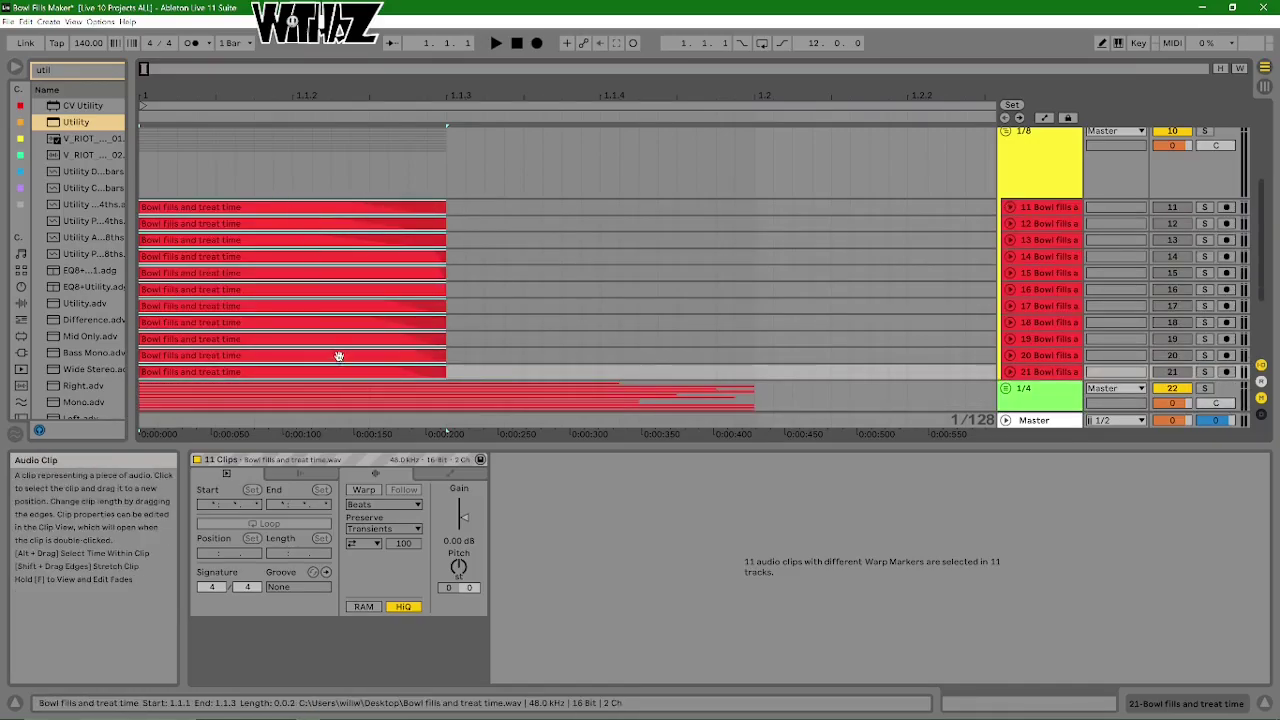
{"action": "key", "text": "ctrl+j"}
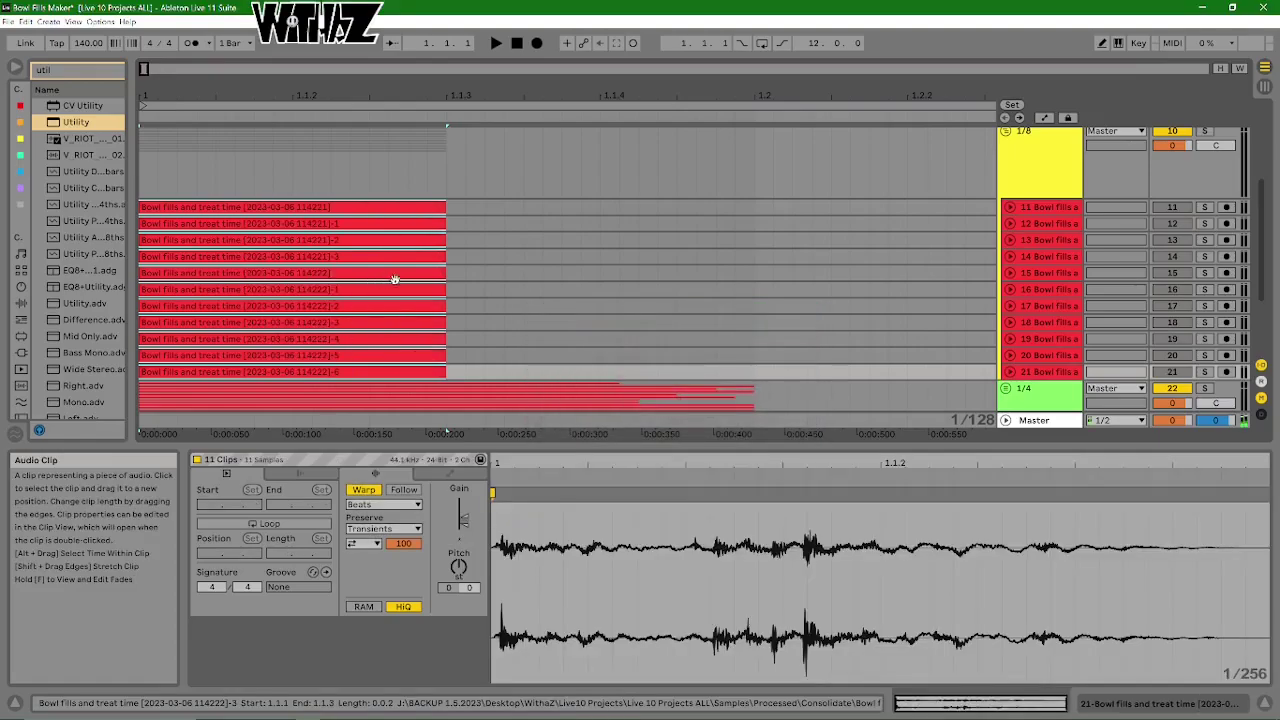
- Reset the clip gain of the eleven consolidated clips on tracks 11–21 to 0.00 dB
{"action": "left_click", "coordinate": [373, 206]}
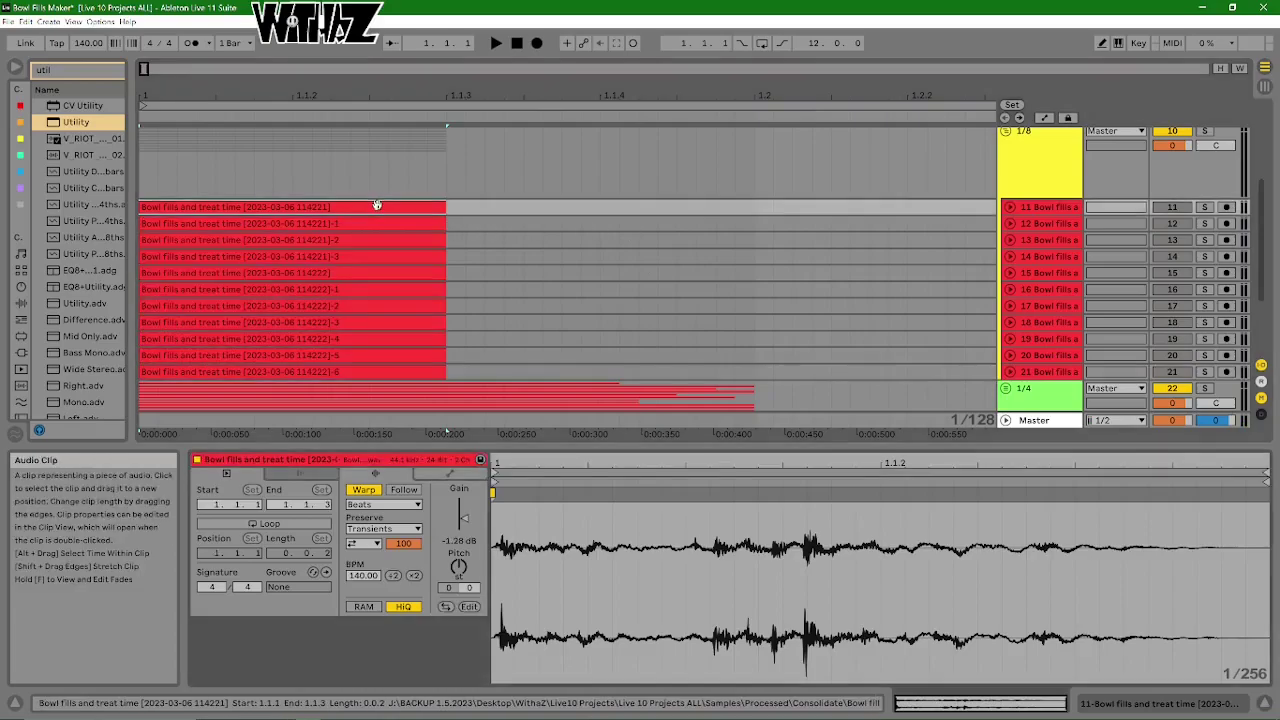
{"action": "left_click", "coordinate": [361, 373], "text": "shift"}
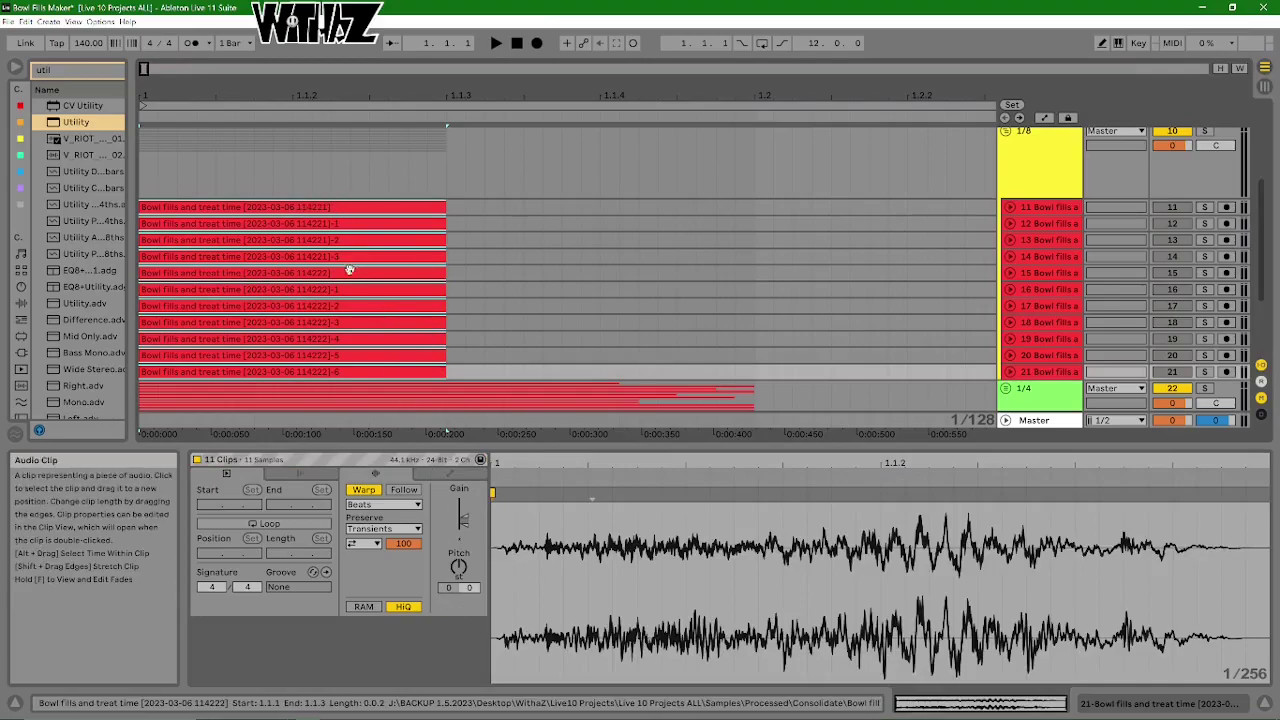
{"action": "left_click", "coordinate": [461, 543]}
{"action": "key", "text": "Delete"}
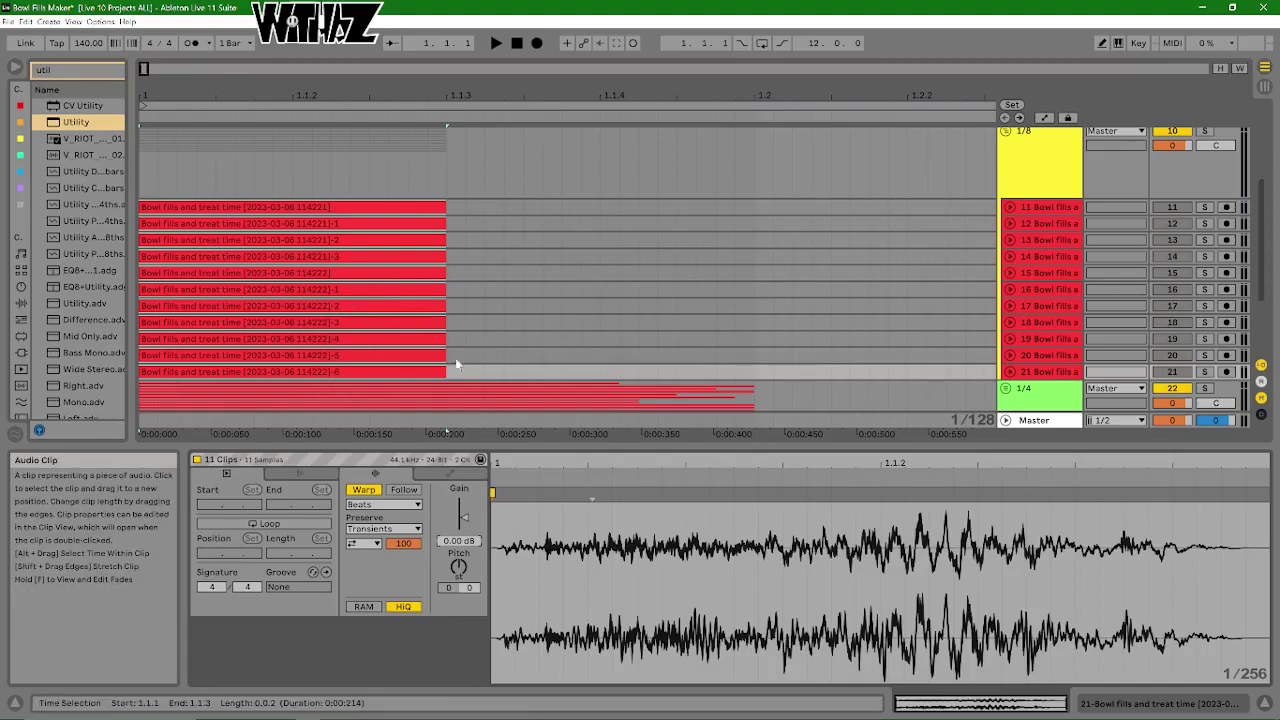
{"action": "scroll", "coordinate": [379, 268], "scroll_direction": "down", "scroll_amount": 2}
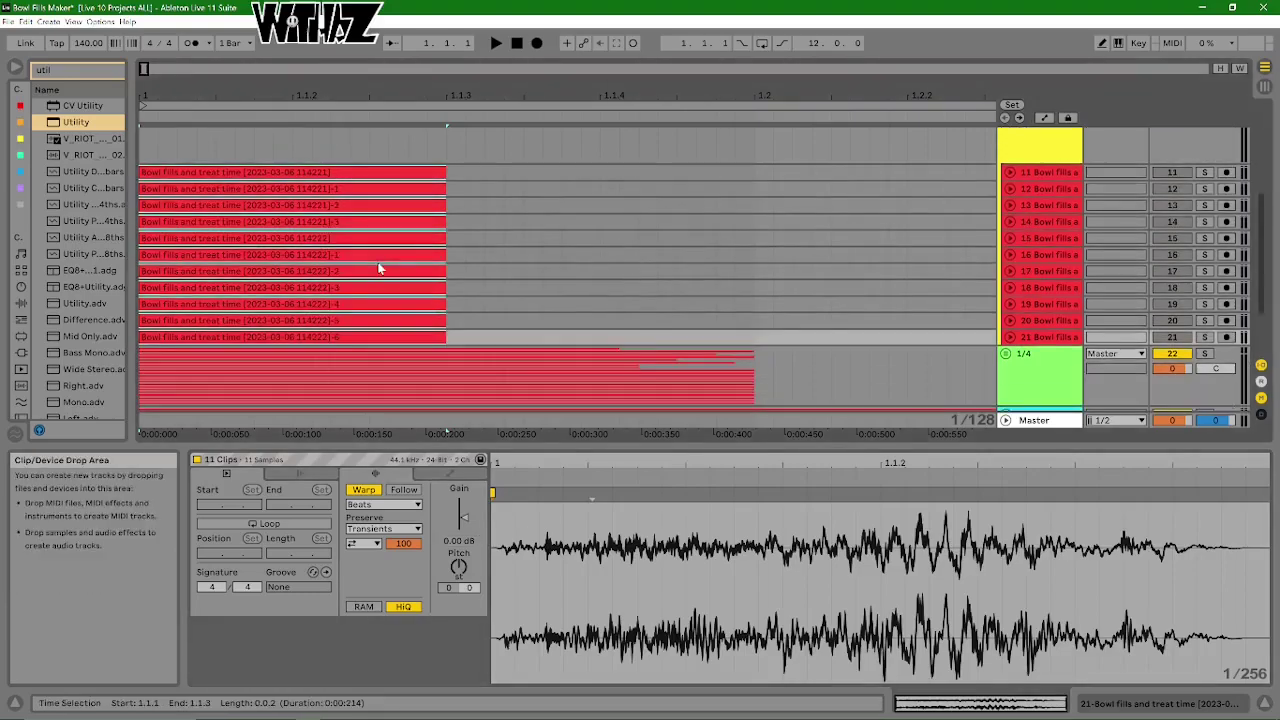
{"action": "scroll", "coordinate": [379, 268], "scroll_direction": "down", "scroll_amount": 1}
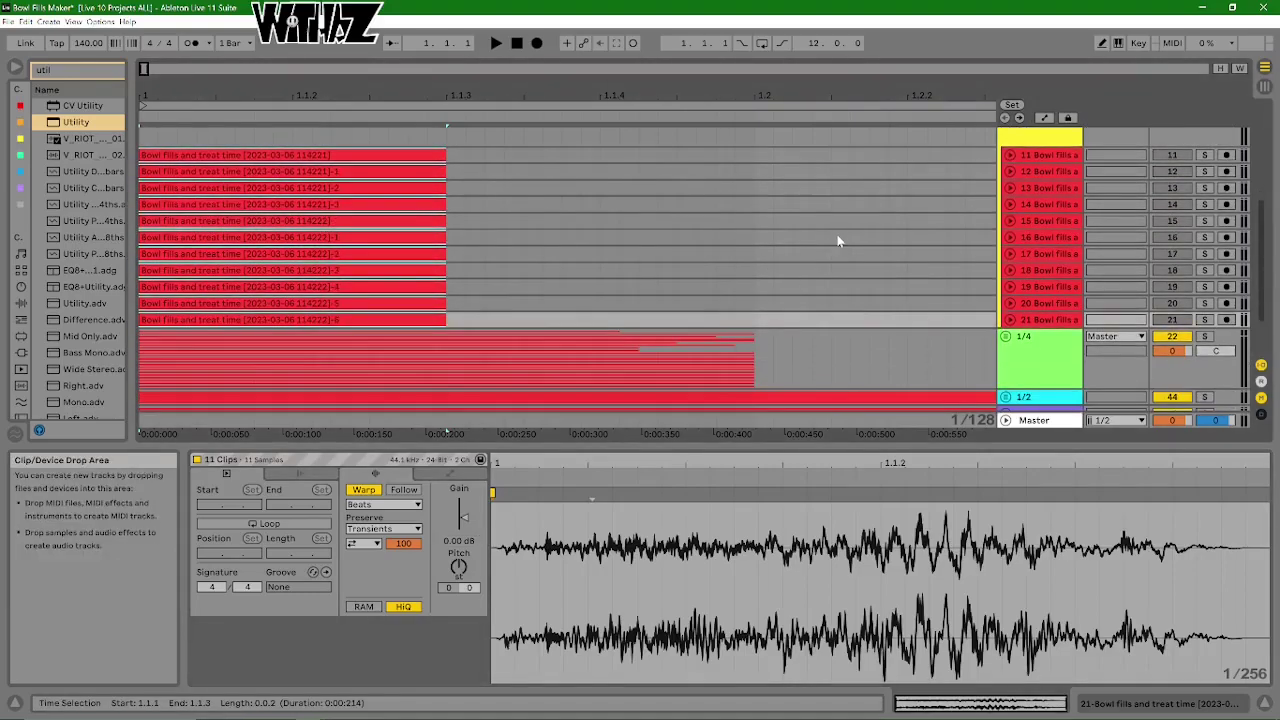